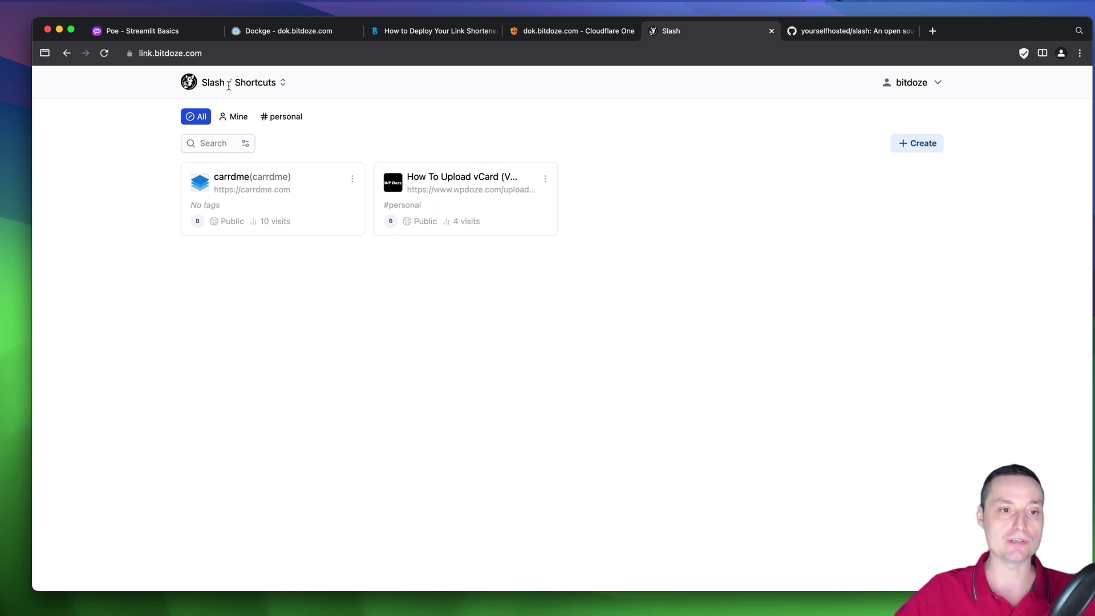
Visit the Collections page, then view the carrdme shortcut's details and return to Shortcuts.
click(283, 85)
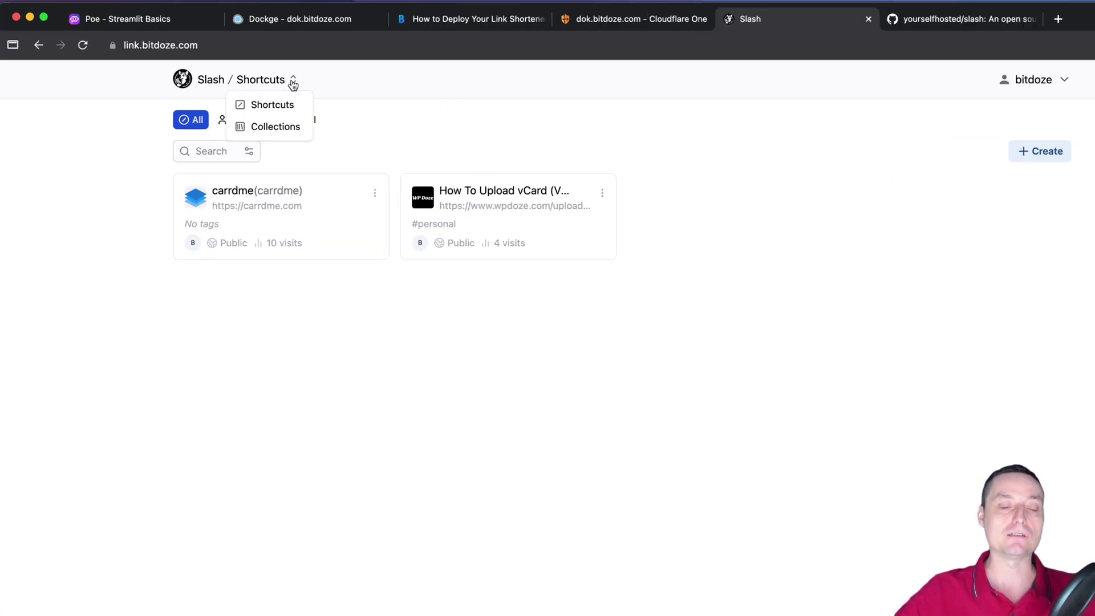
click(318, 75)
click(317, 80)
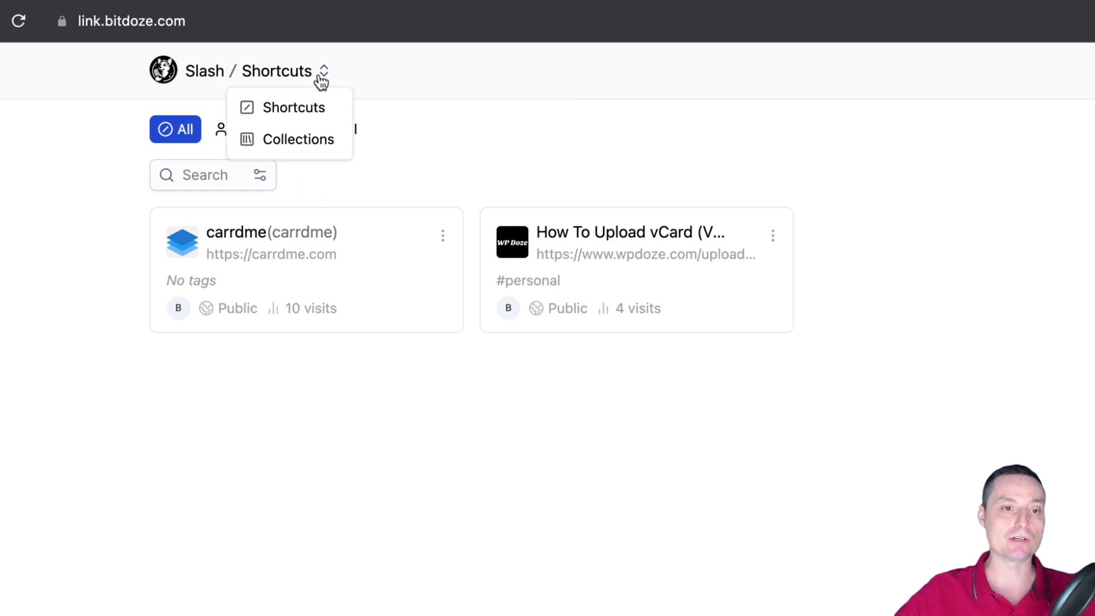
click(317, 140)
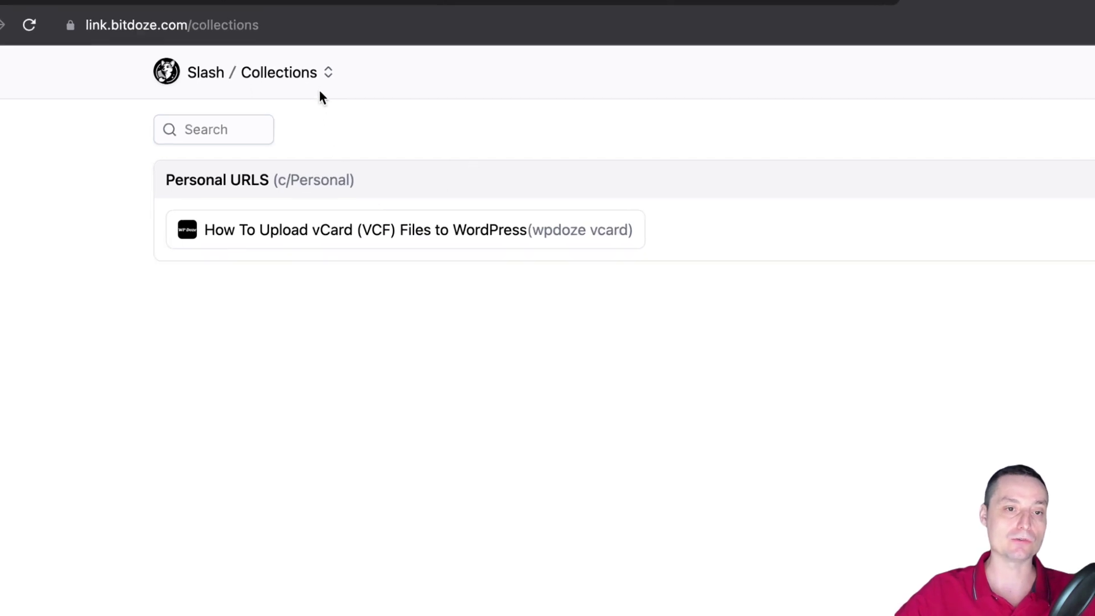
click(334, 72)
click(311, 111)
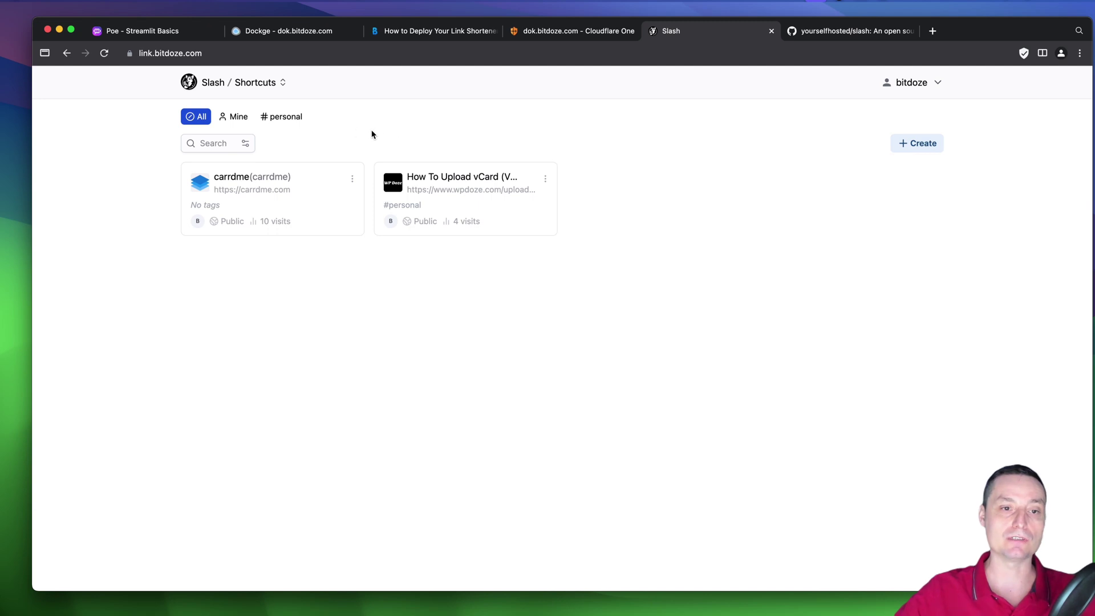
click(201, 186)
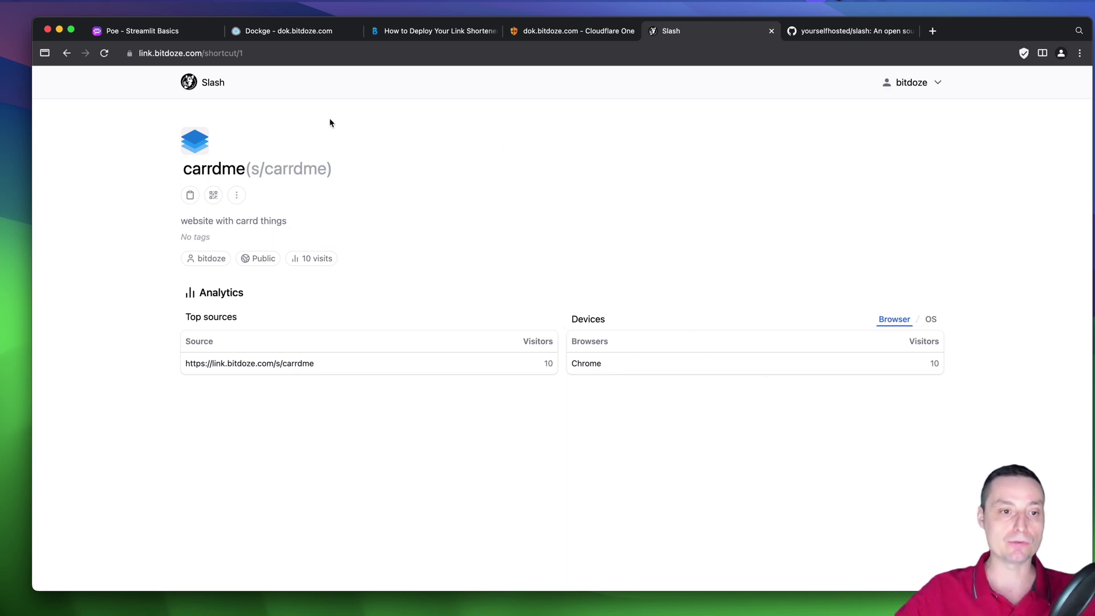
click(217, 83)
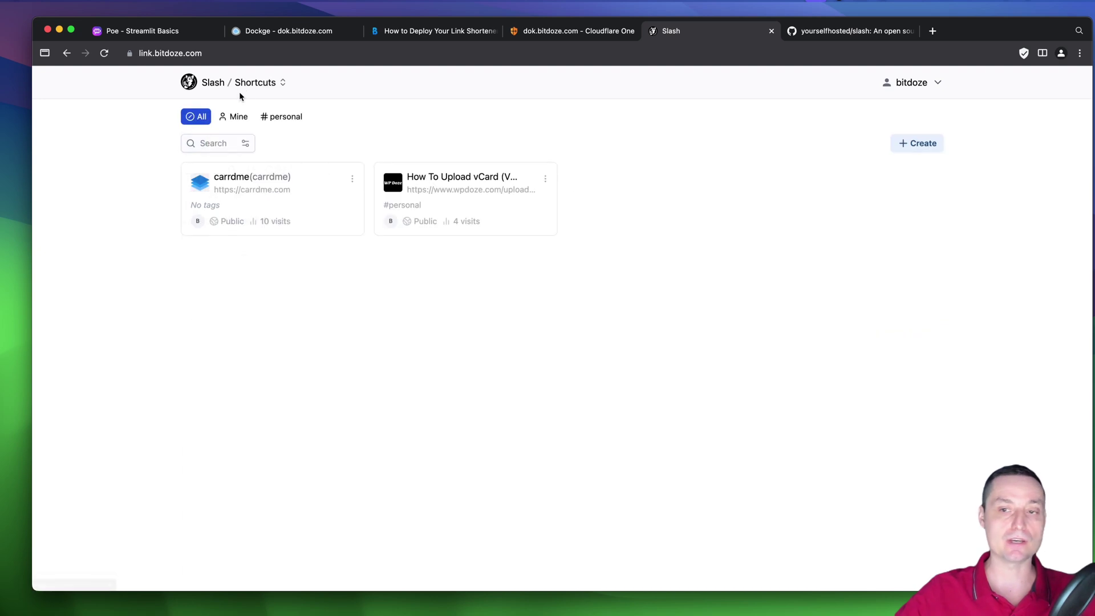
Start a new shortcut and review its name, link, tags, visibility and social metadata fields.
click(890, 144)
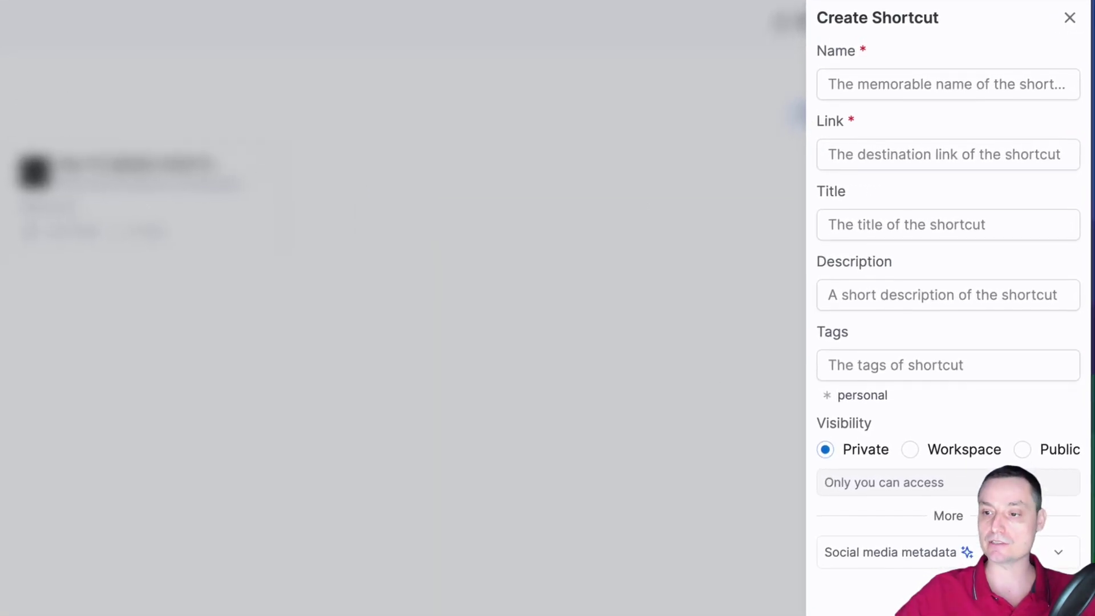
click(869, 77)
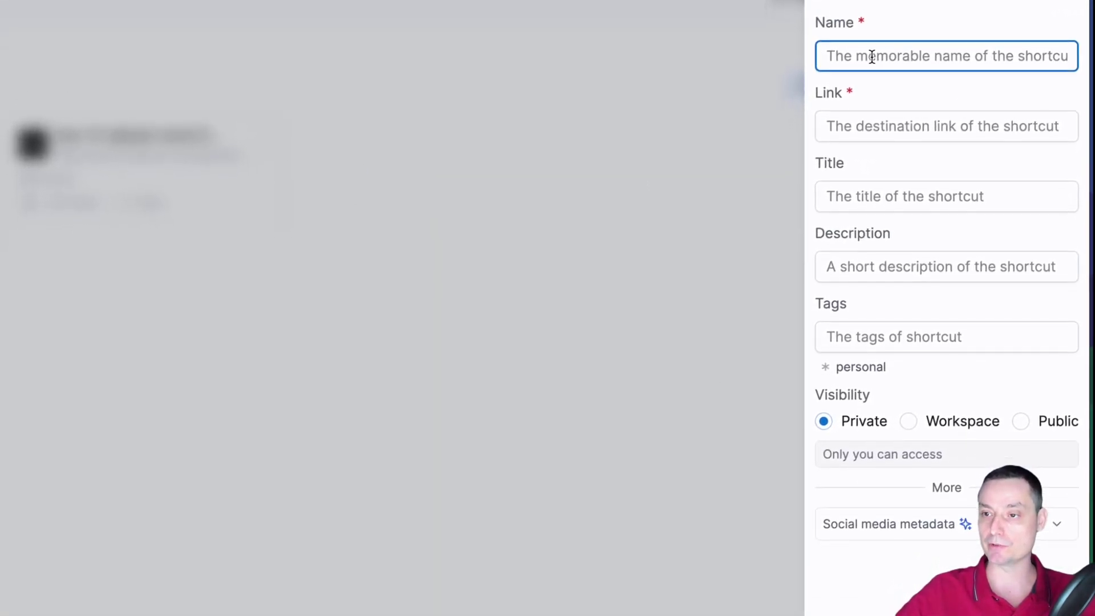
click(864, 116)
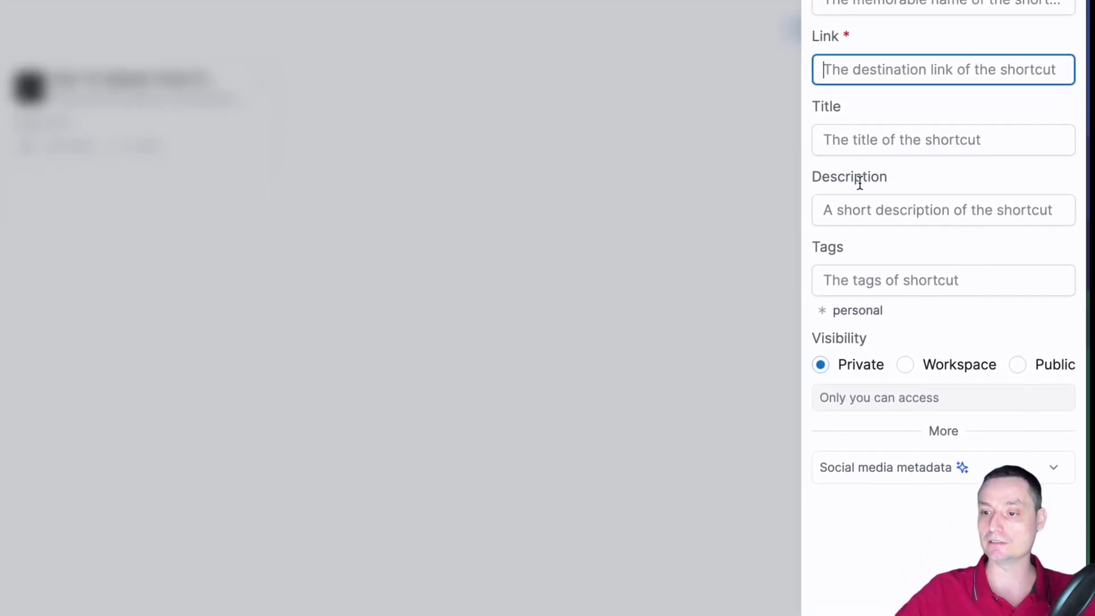
click(861, 275)
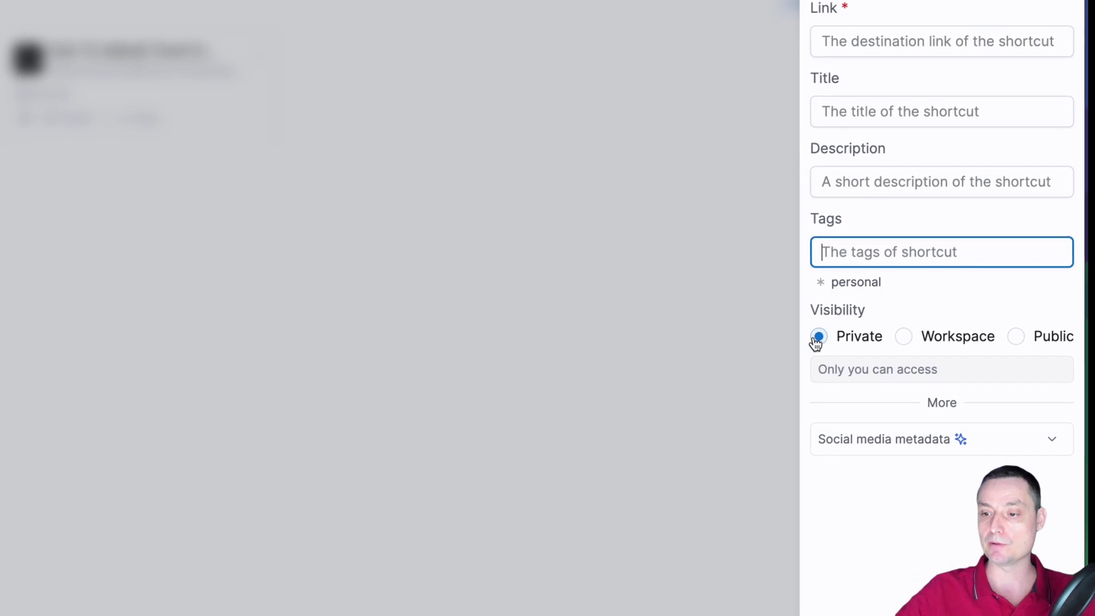
click(903, 329)
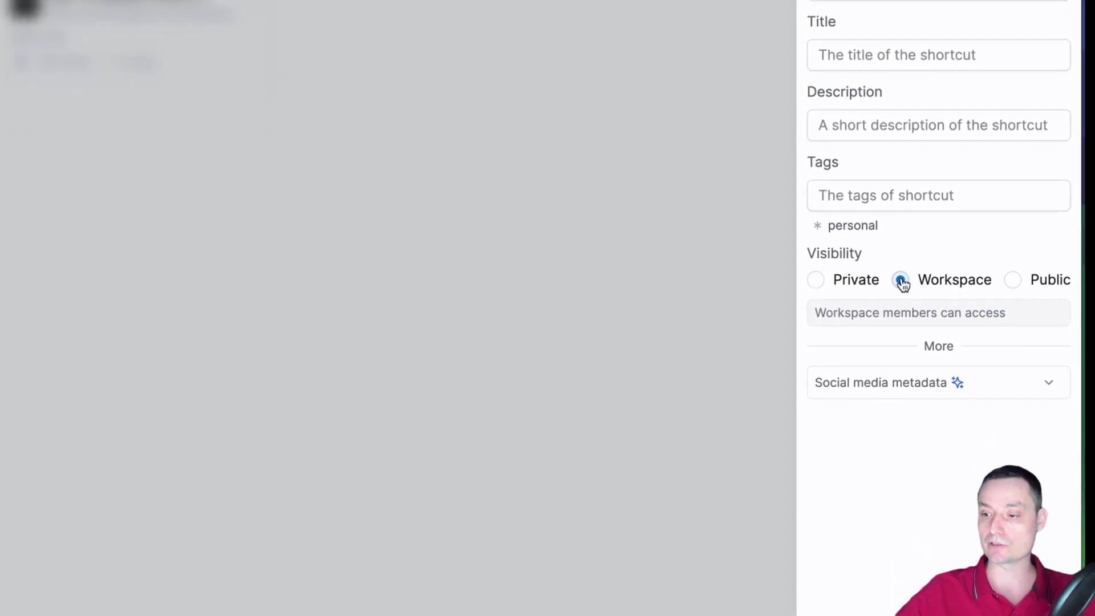
click(1021, 275)
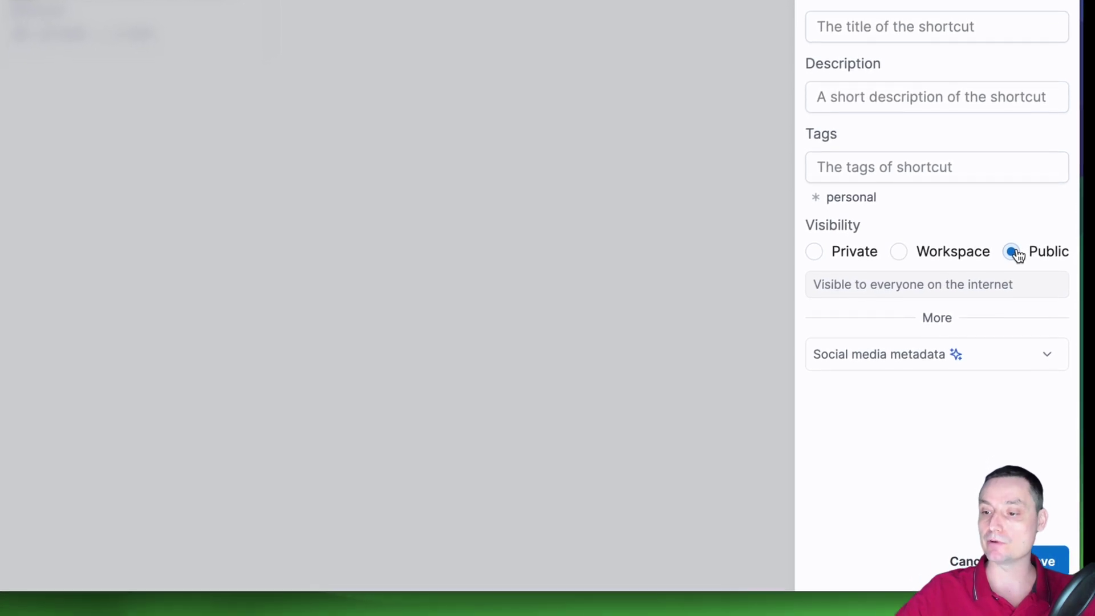
click(1035, 347)
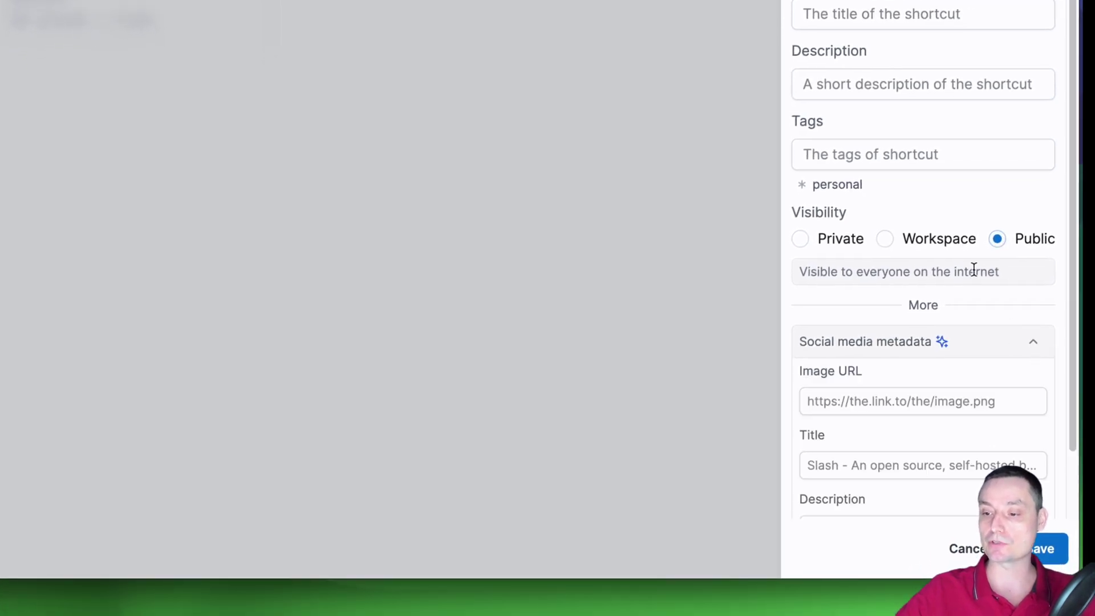
scroll(973, 268, down, 1)
scroll(953, 240, down, 1)
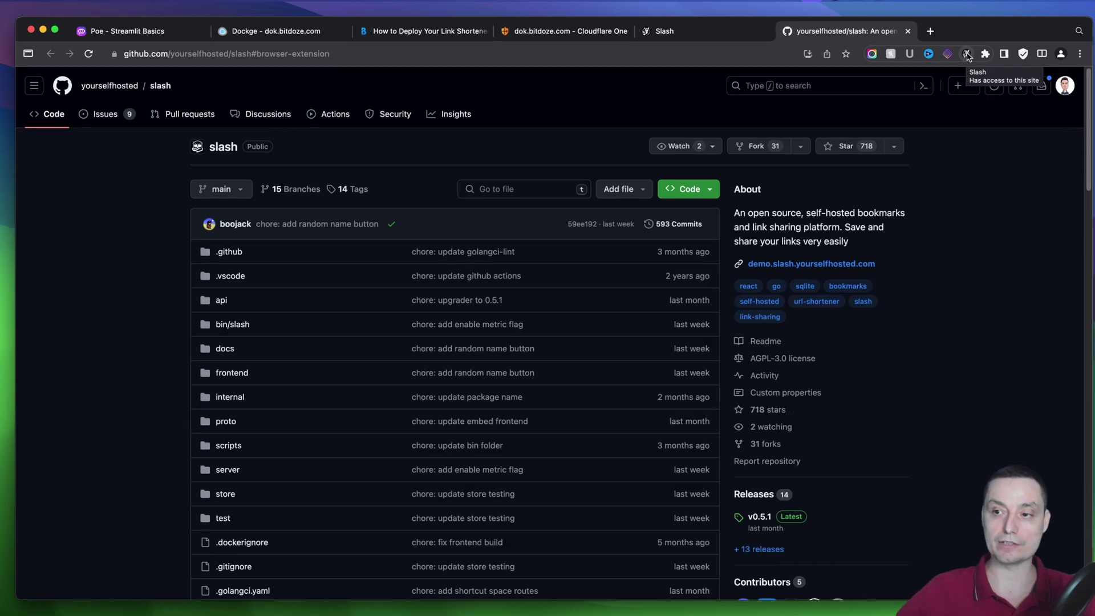
In the Slash extension, start a shortcut for this page named 'slash'.
click(969, 53)
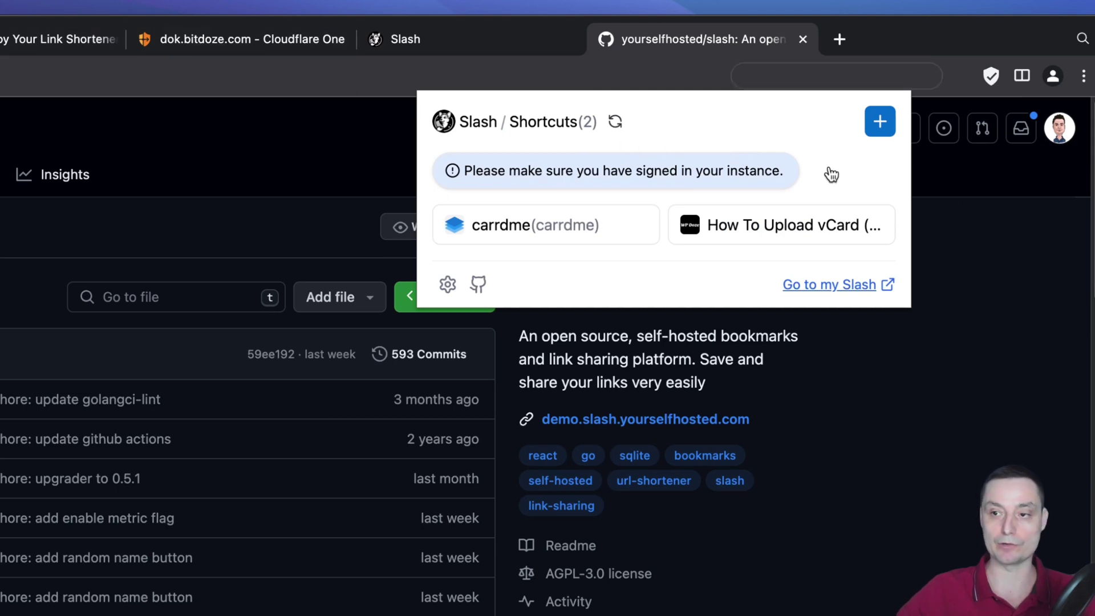
click(882, 123)
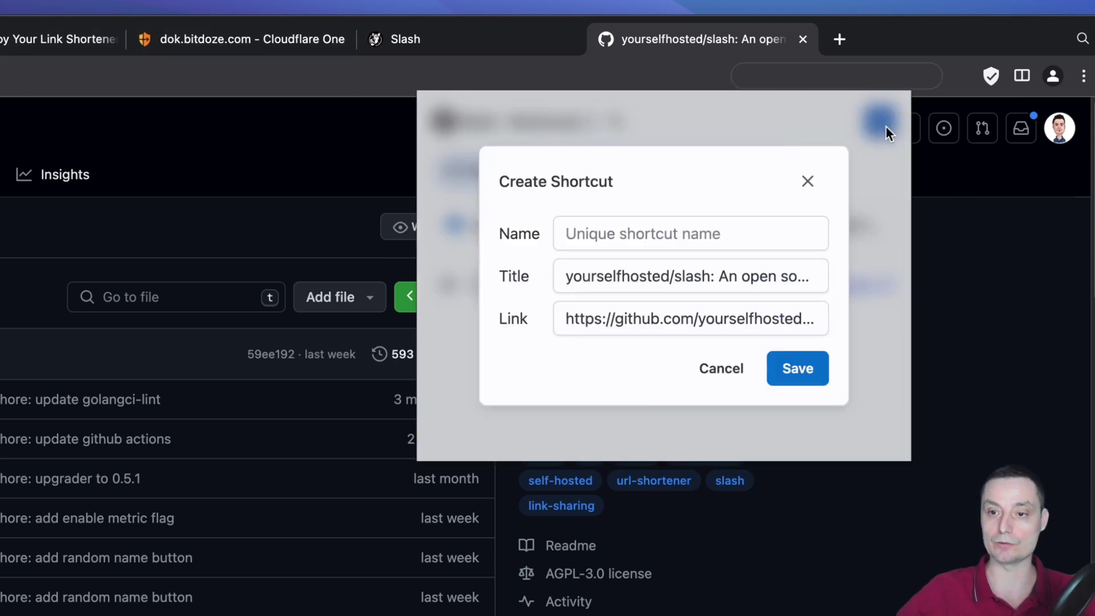
click(599, 239)
text(s)
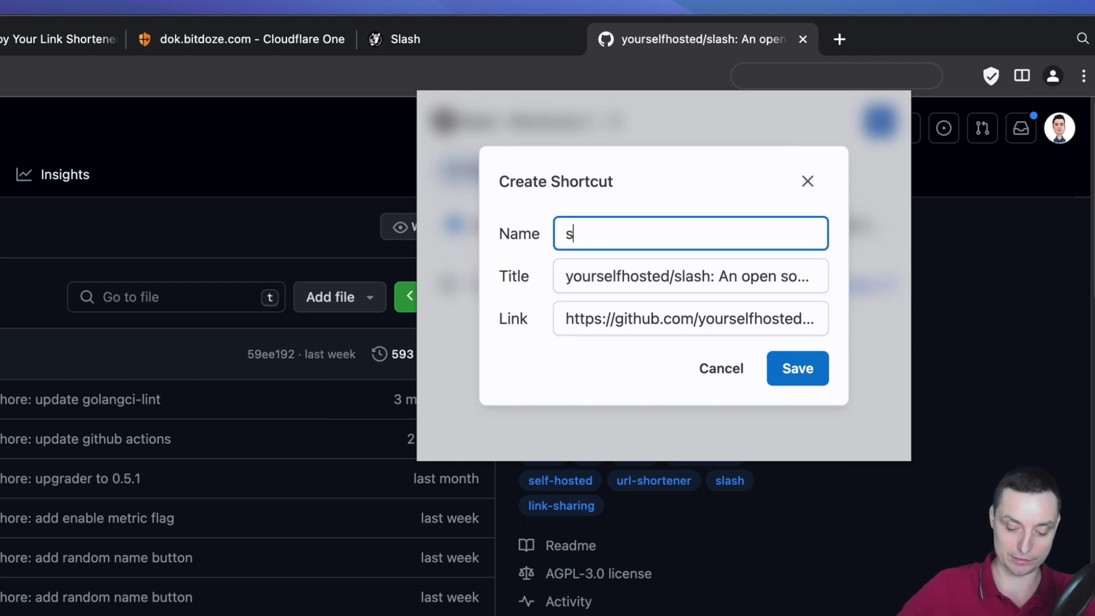
text(lash)
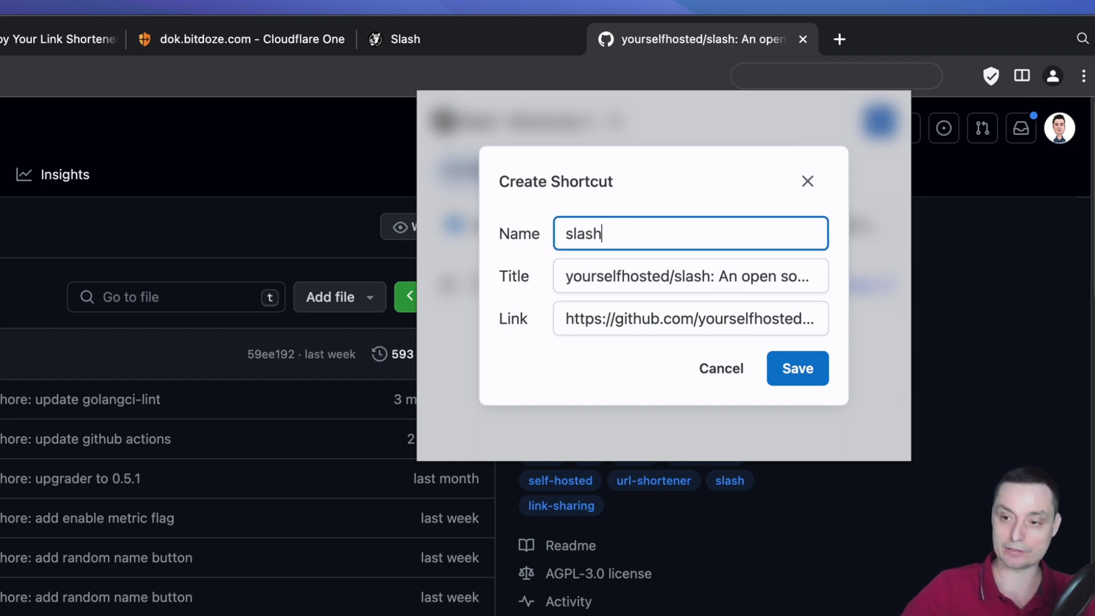
Remove 'yourselfhosted/' from the prefilled title and save the shortcut.
triple_click(684, 285)
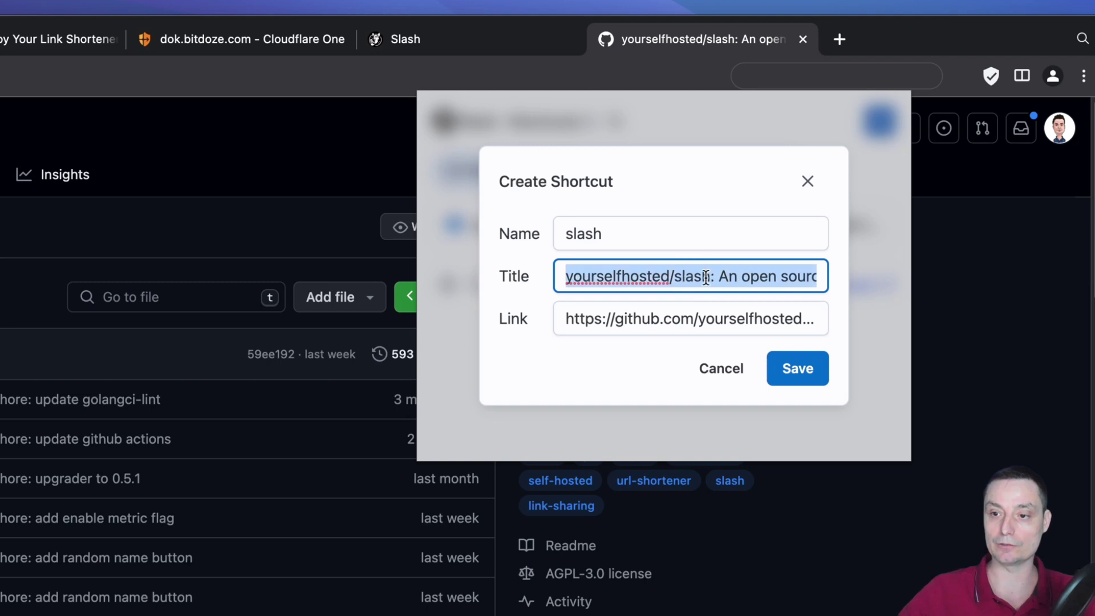
click(702, 278)
drag(675, 278, 354, 255)
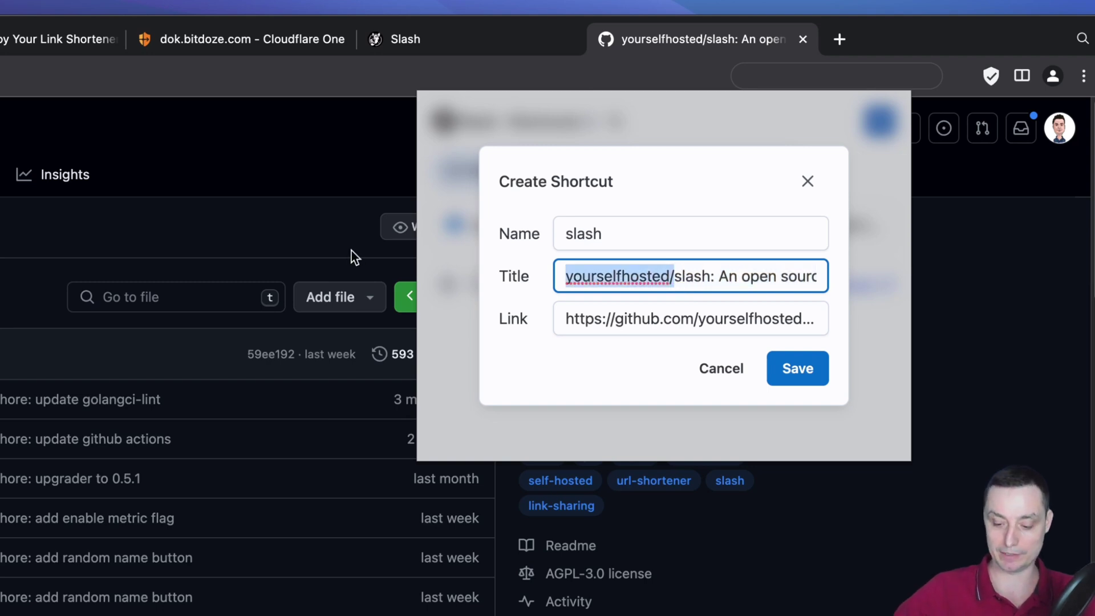
key(BackSpace)
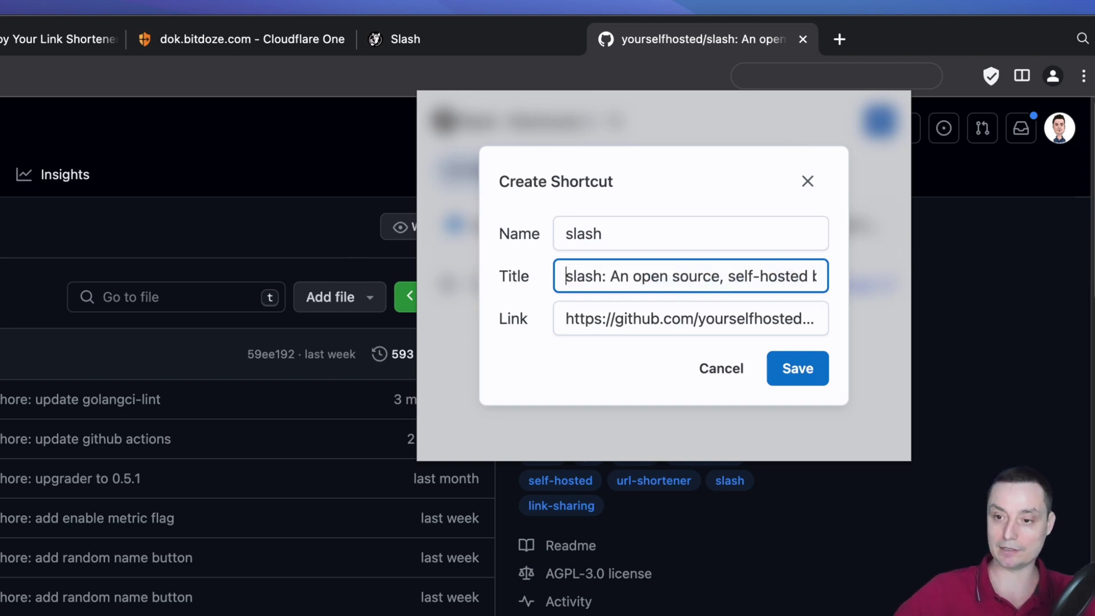
click(791, 371)
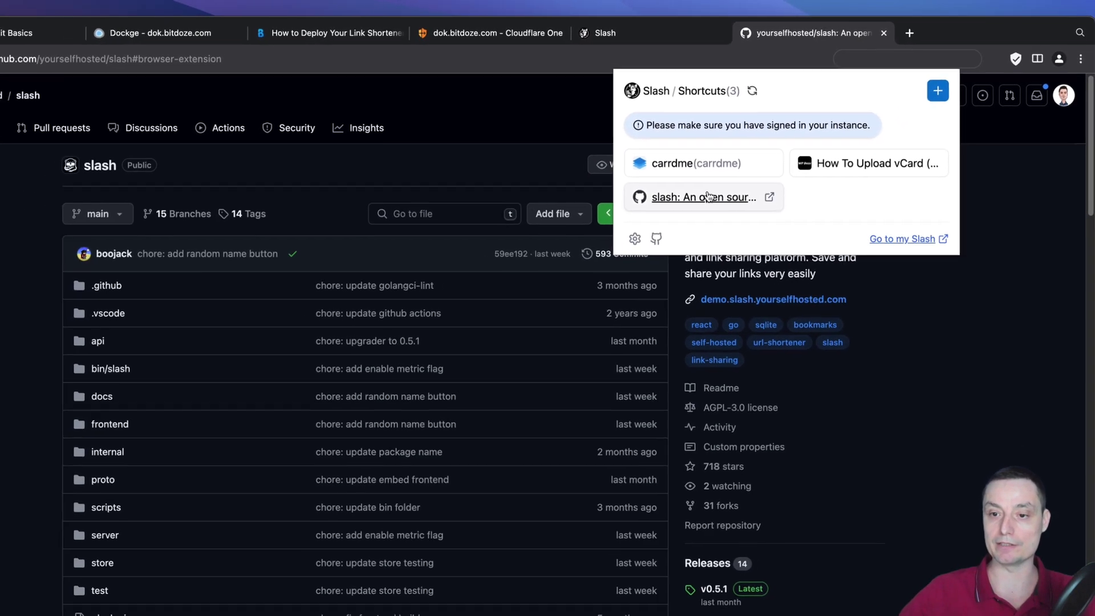
Open the slash shortcut's link in a new tab and reload the repository page.
click(770, 197)
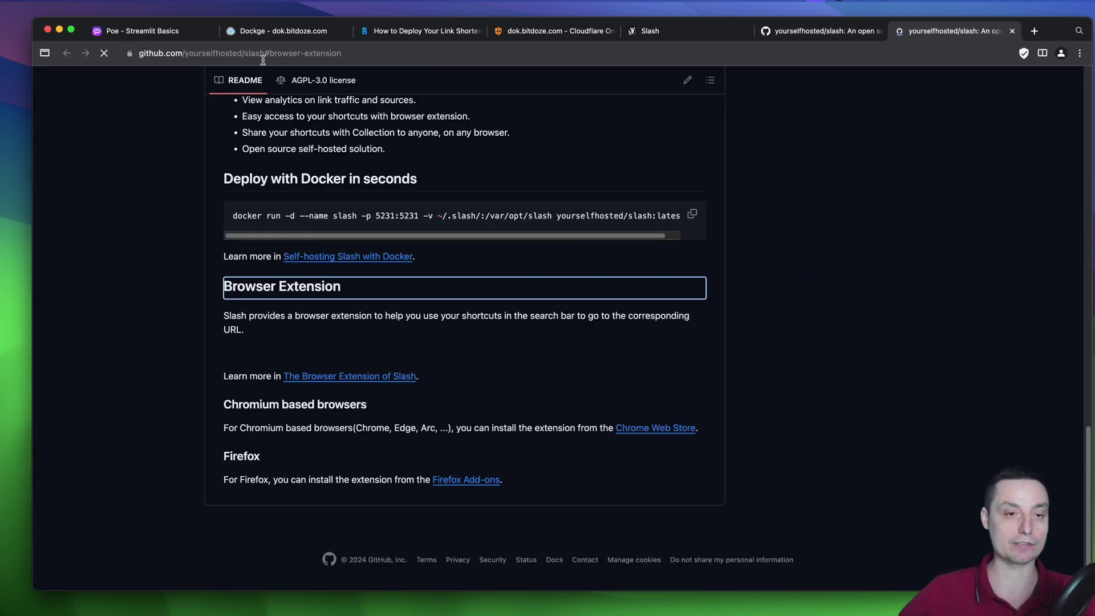
click(337, 52)
key(Return)
Go to s/slash to confirm it redirects to the repo, then return to the other repo tab.
click(165, 50)
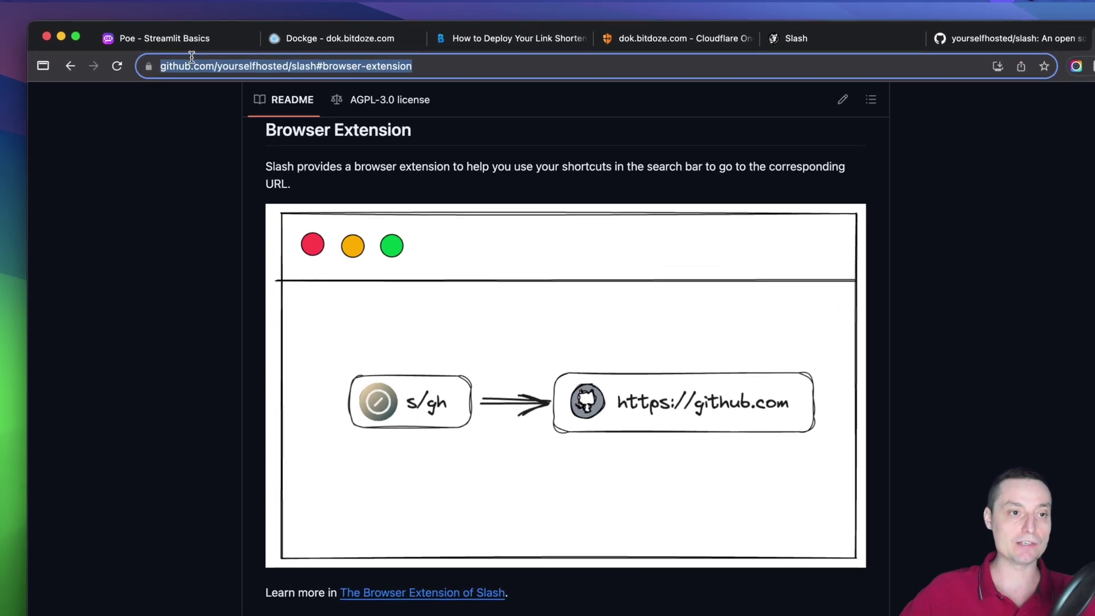
text(s/slash)
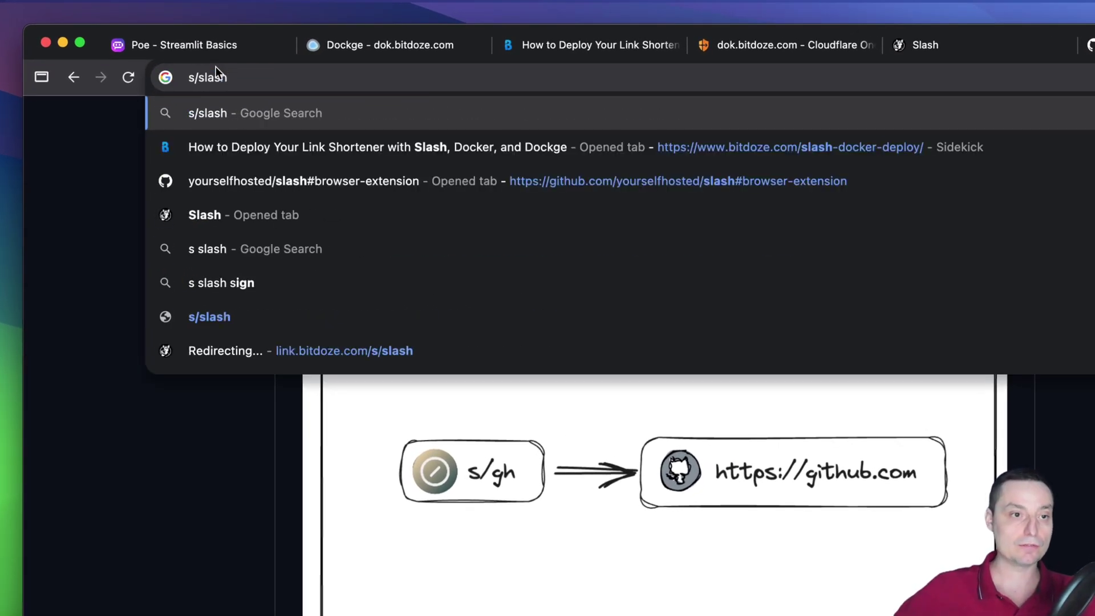
key(Return)
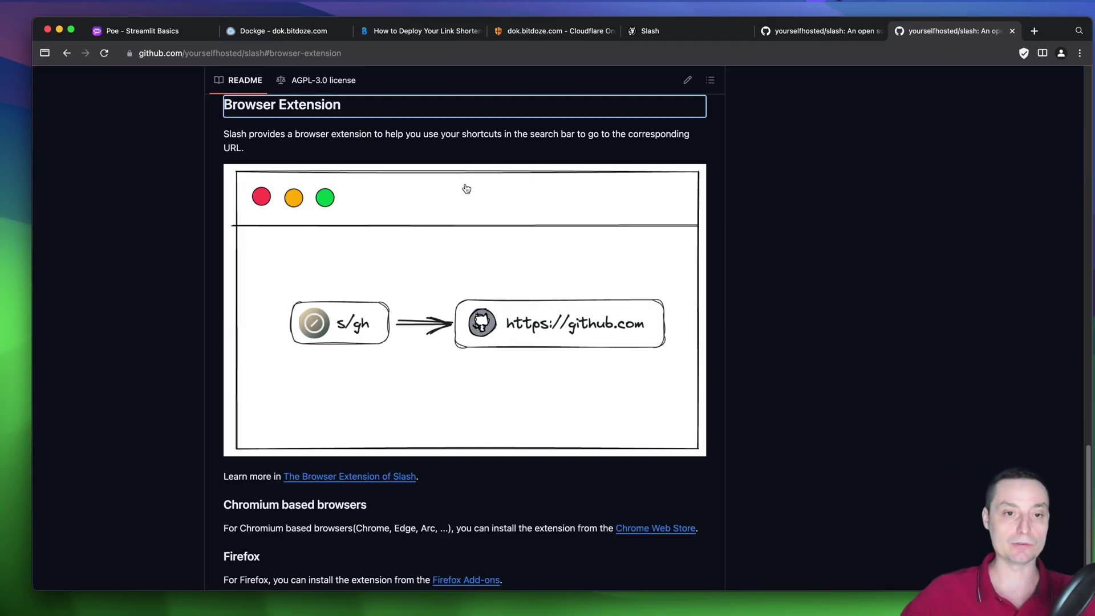
scroll(464, 197, up, 5)
scroll(465, 202, up, 3)
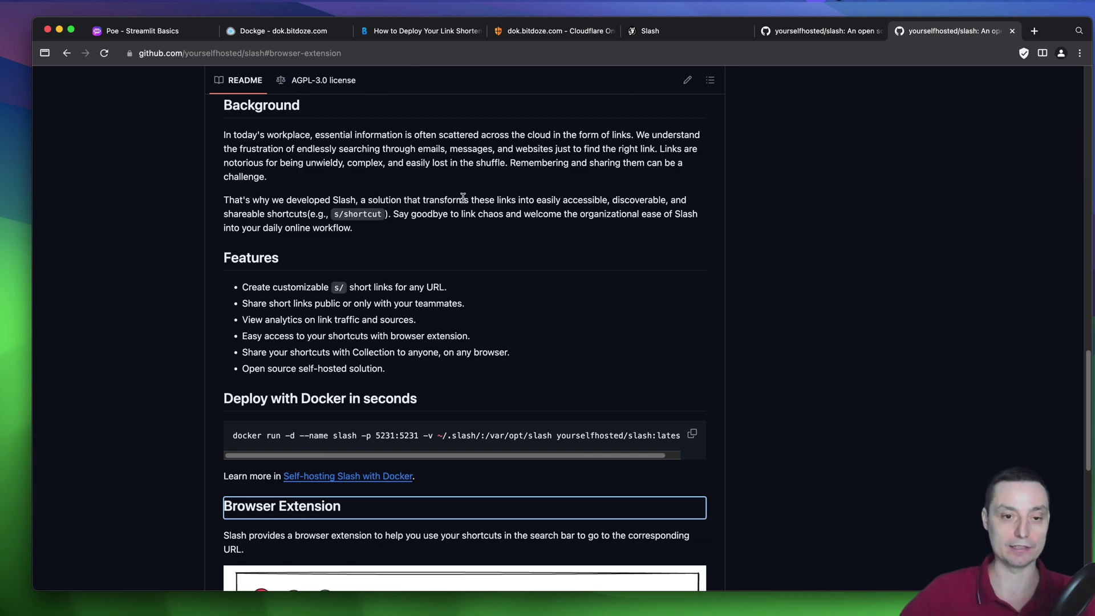
scroll(463, 200, up, 5)
scroll(475, 258, up, 6)
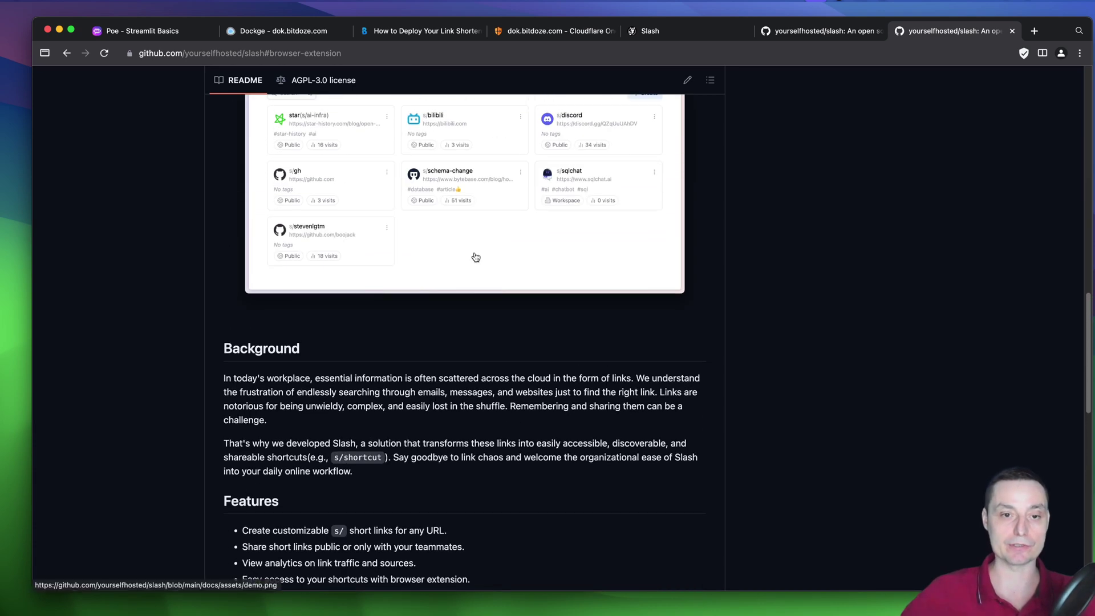
click(825, 33)
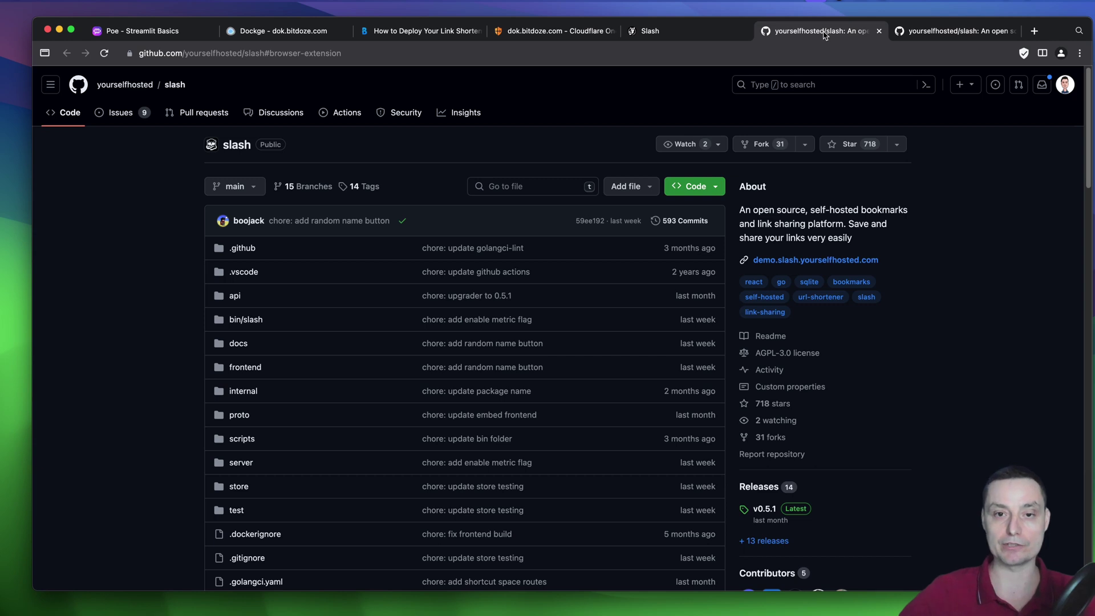
Reload the Slash dashboard to show the new slash shortcut, then bring the deploy article forward.
click(650, 31)
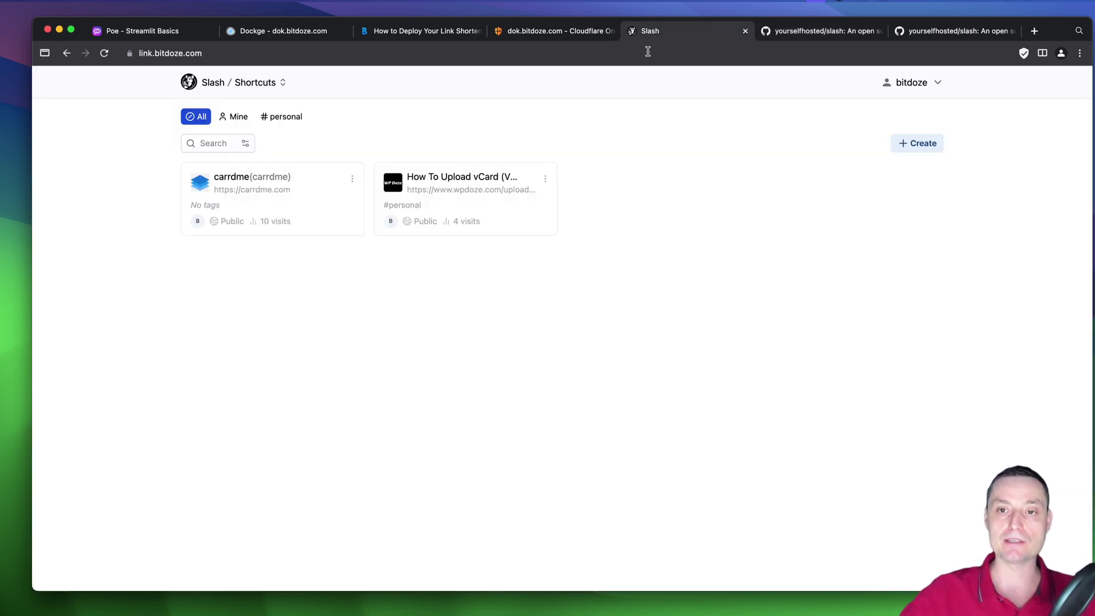
click(186, 53)
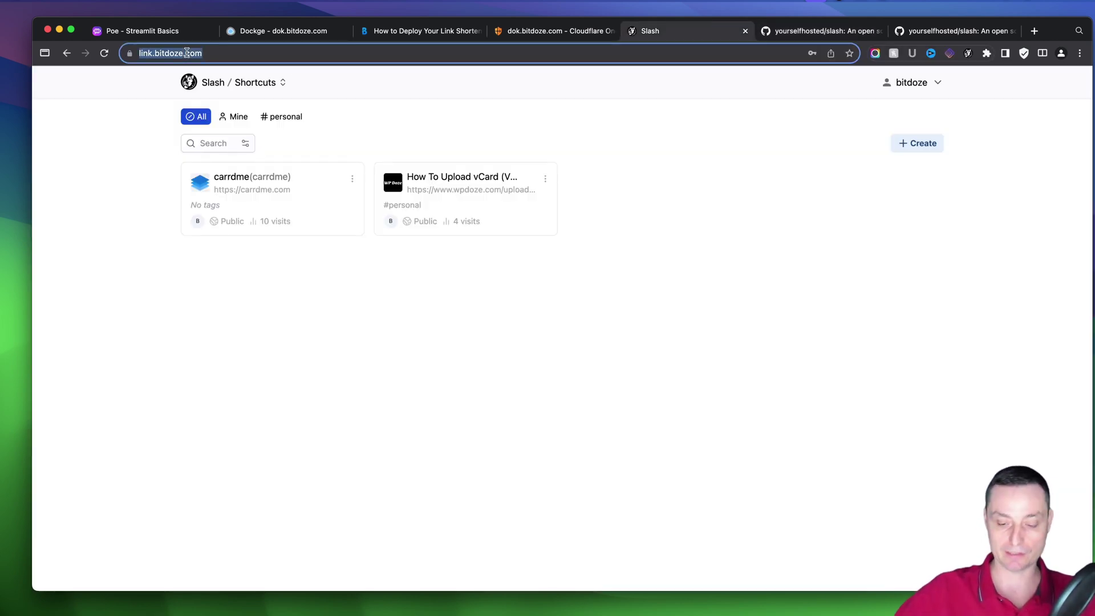
key(Return)
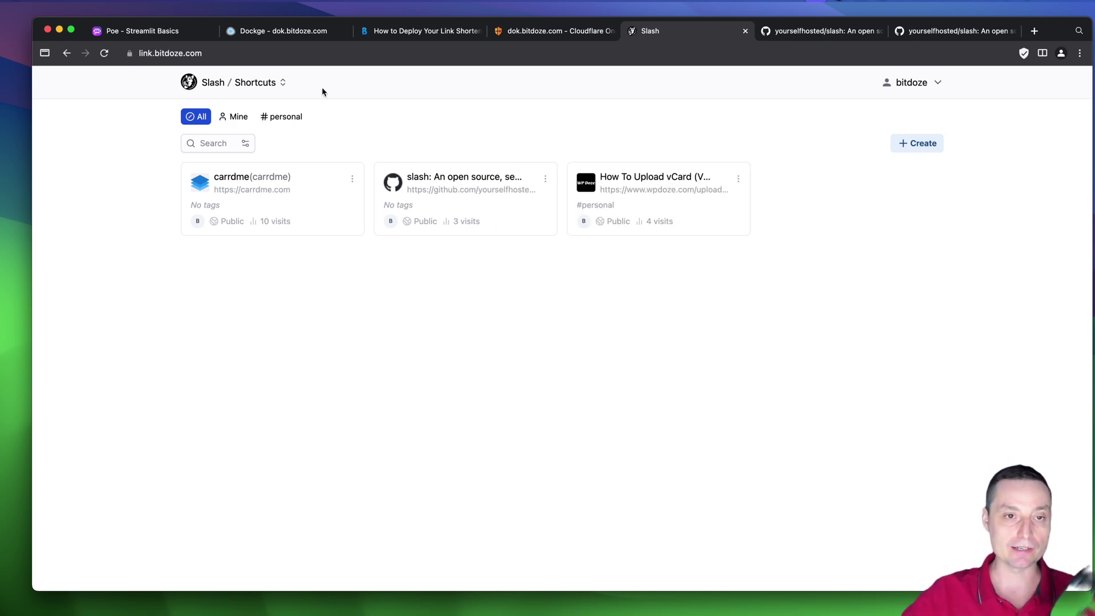
click(381, 35)
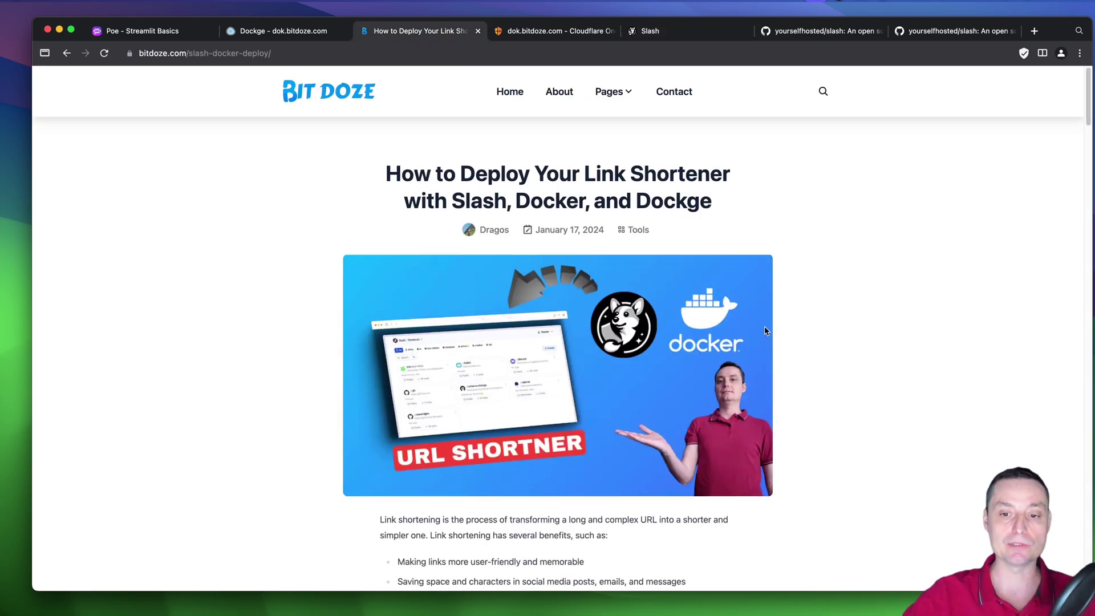
Scroll the deploy guide down to the Docker Compose snippet running yourselfhosted/slash:latest on port 5006:5231.
scroll(700, 252, down, 15)
scroll(701, 261, down, 15)
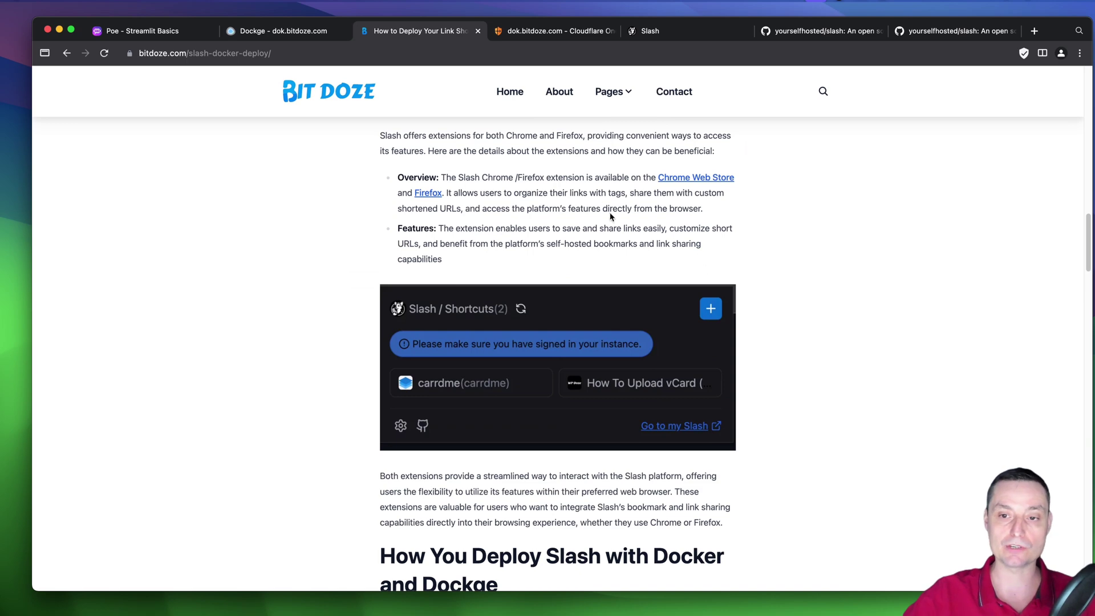
scroll(563, 205, down, 10)
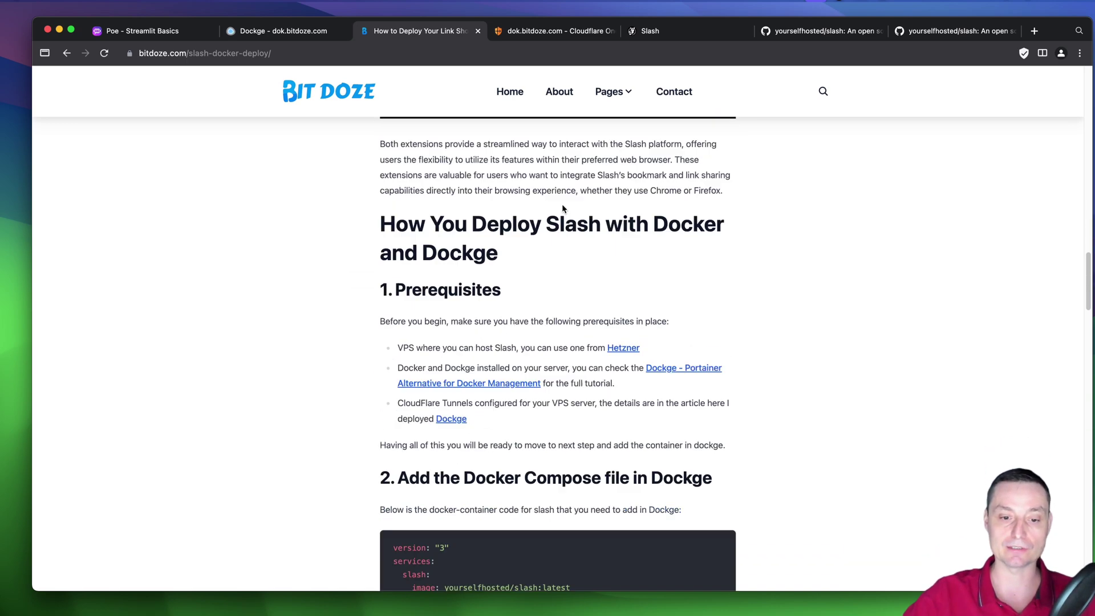
scroll(727, 260, up, 1)
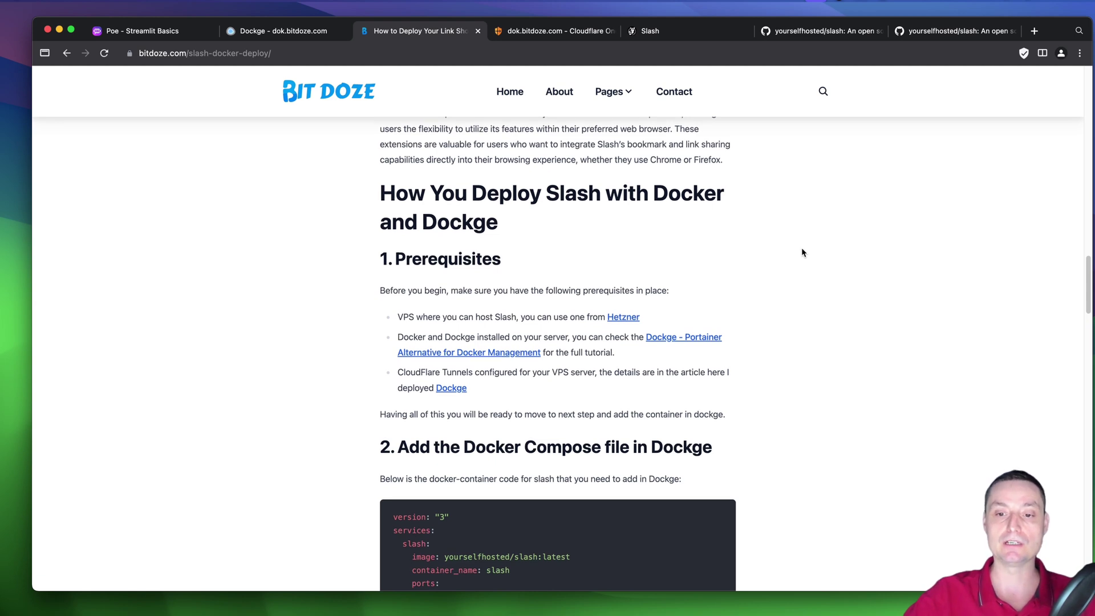
scroll(801, 251, down, 2)
scroll(801, 254, down, 3)
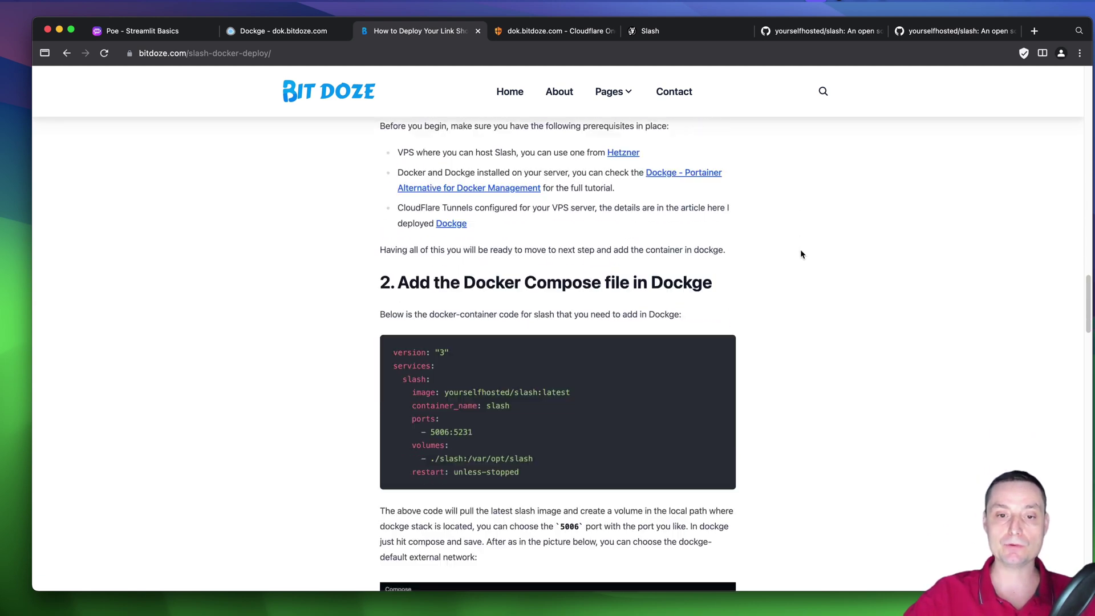